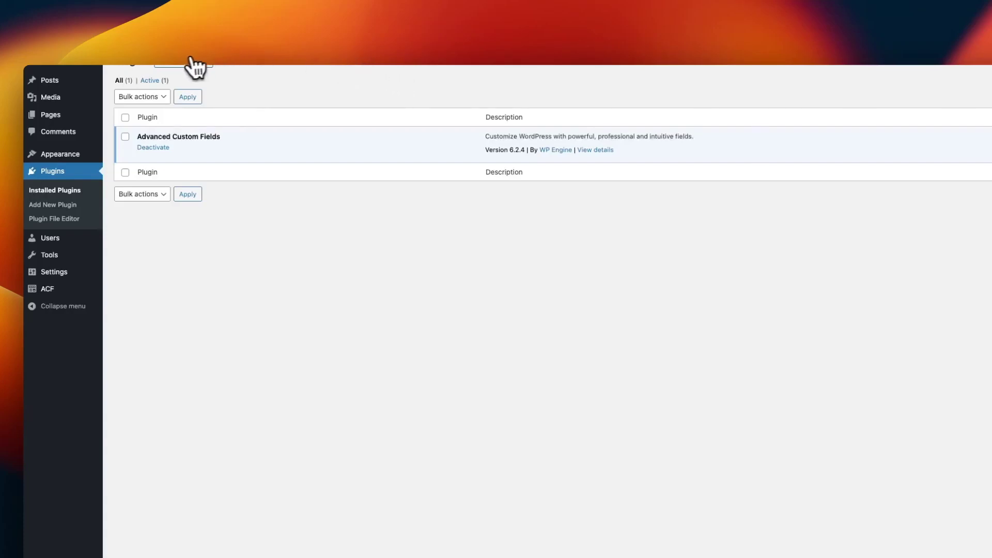
- Search the plugin directory for 'lpagery', then install and activate Bulk Page Generator – LPagery
{"action": "left_click", "coordinate": [180, 63]}
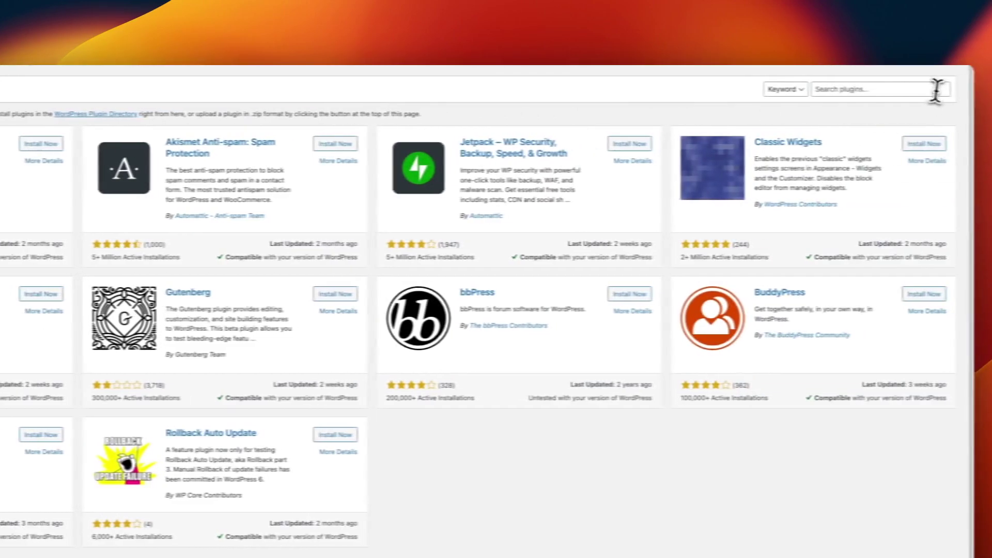
{"action": "left_click", "coordinate": [861, 87]}
{"action": "type", "text": "lpagery"}
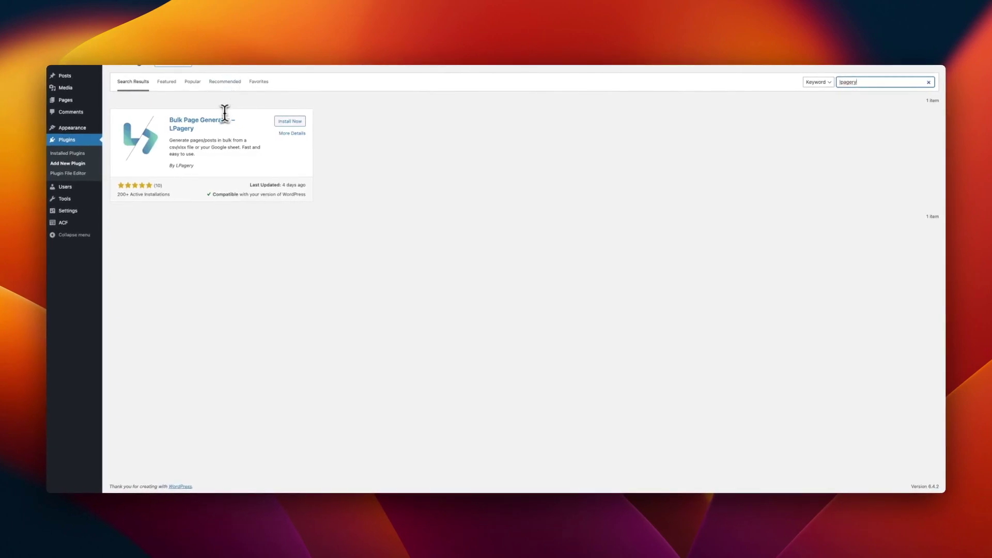
{"action": "left_click", "coordinate": [305, 121]}
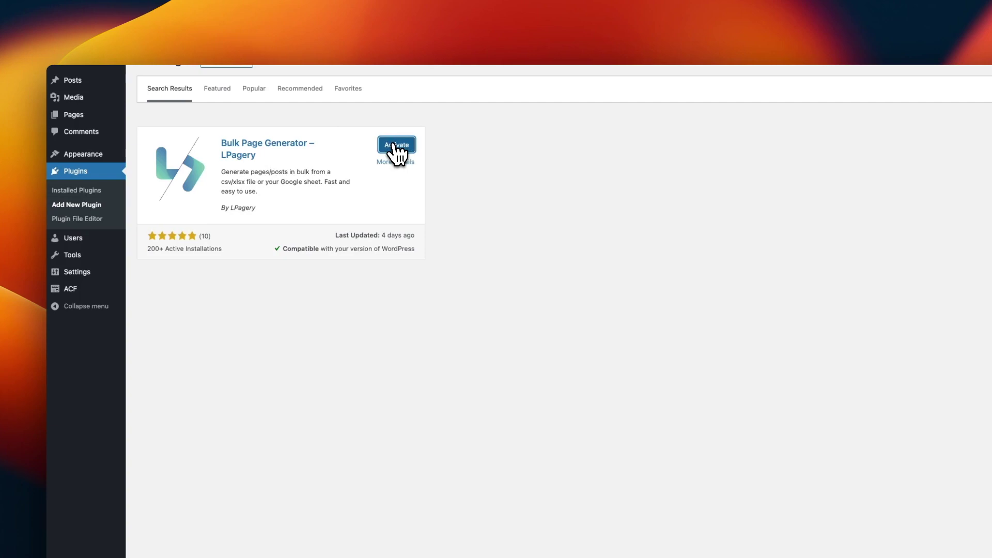
{"action": "left_click", "coordinate": [396, 145]}
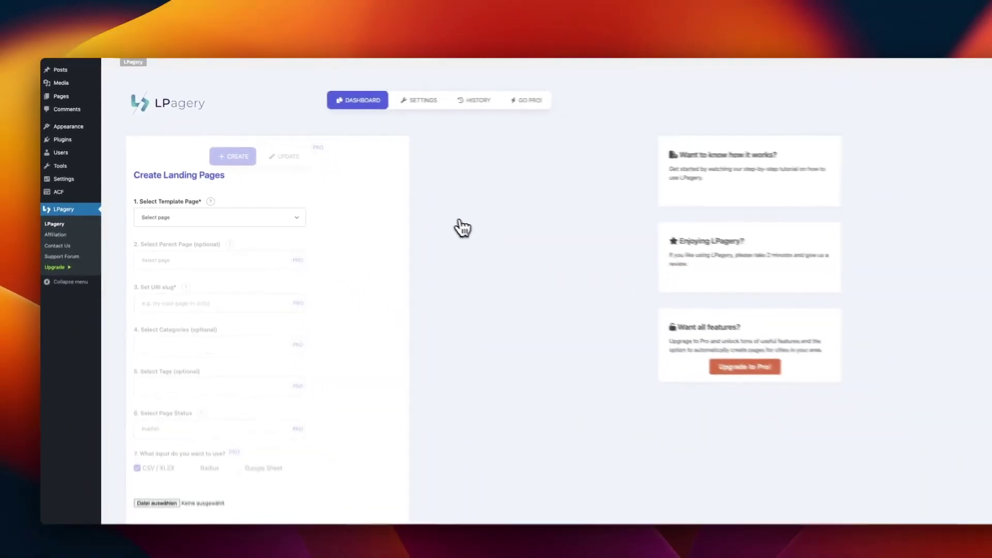
- Scroll through LPagery's Create Landing Pages form to review its fields
{"action": "scroll", "coordinate": [442, 222], "scroll_direction": "down", "scroll_amount": 2}
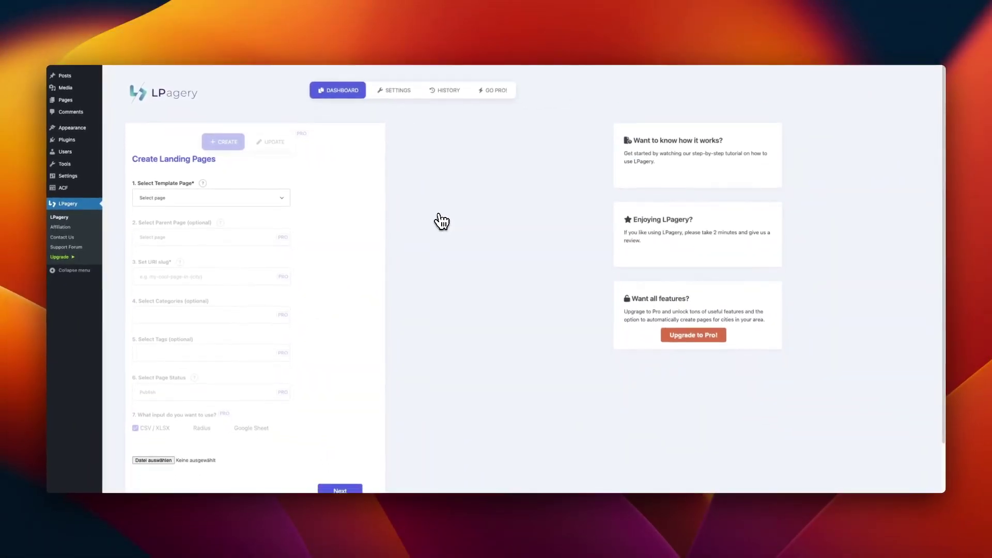
{"action": "scroll", "coordinate": [442, 221], "scroll_direction": "up", "scroll_amount": 2}
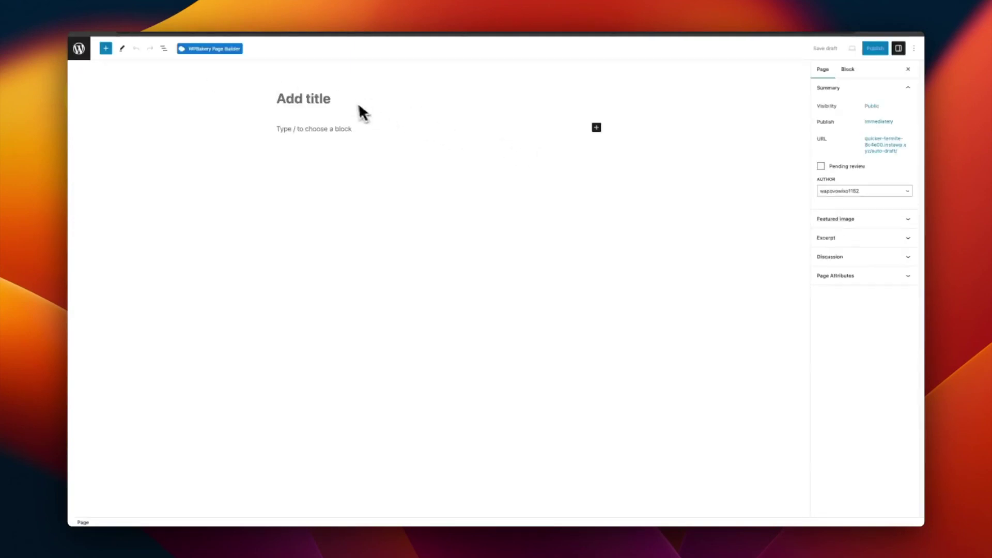
- Enter the page title 'My {service}' and switch the page to WPBakery Page Builder
{"action": "left_click", "coordinate": [349, 104]}
{"action": "type", "text": "My {service"}
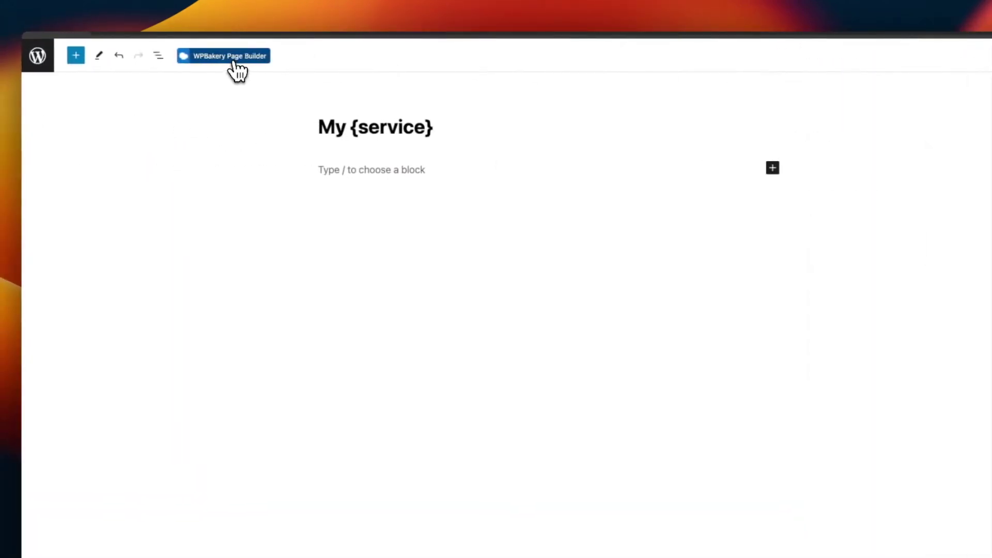
{"action": "left_click", "coordinate": [234, 57]}
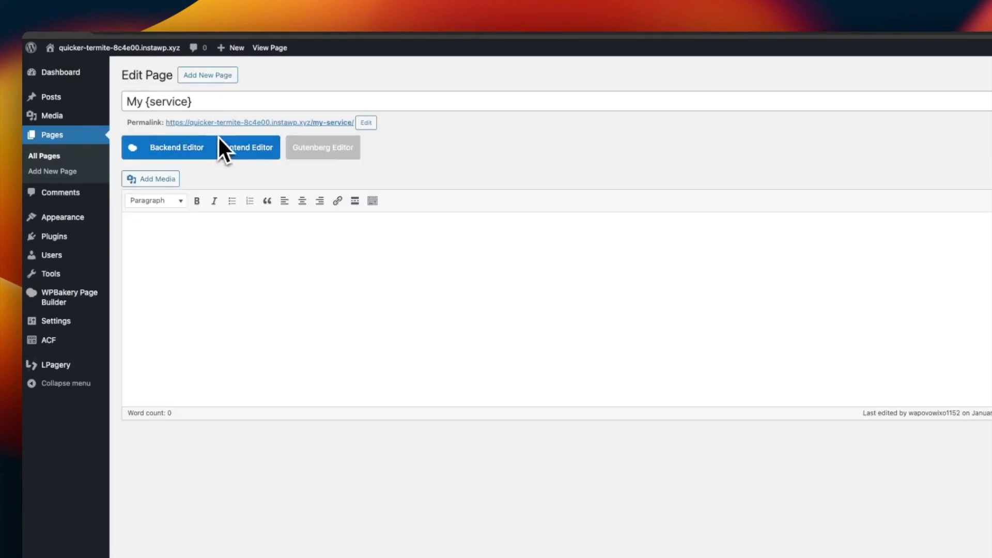
- In the WPBakery frontend editor with the default layout, add a Text Block element
{"action": "left_click", "coordinate": [227, 149]}
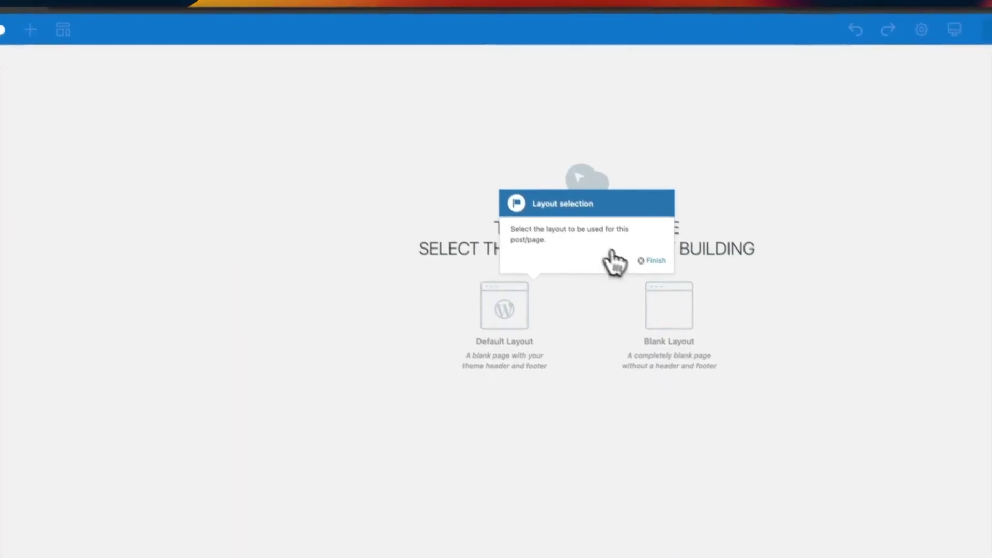
{"action": "left_click", "coordinate": [483, 303]}
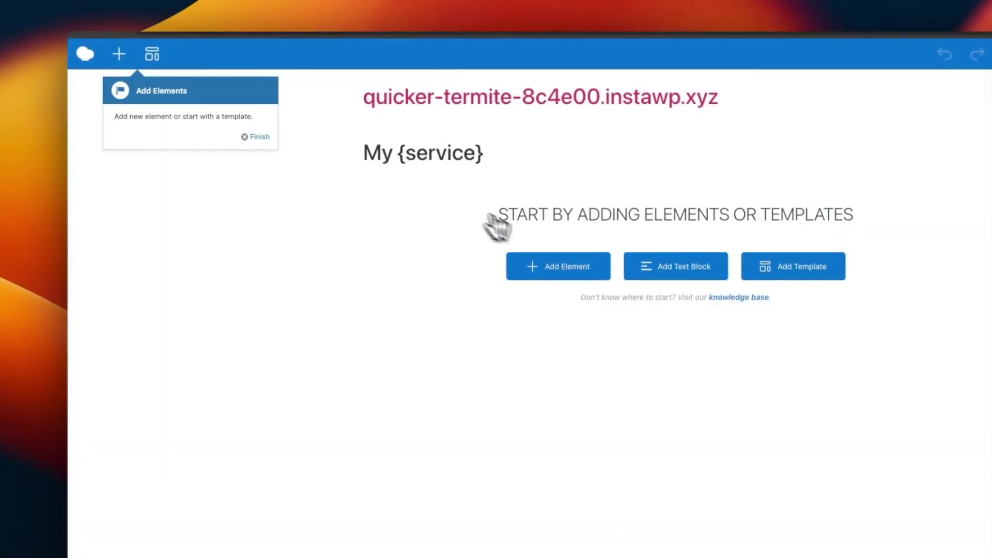
{"action": "left_click", "coordinate": [256, 136]}
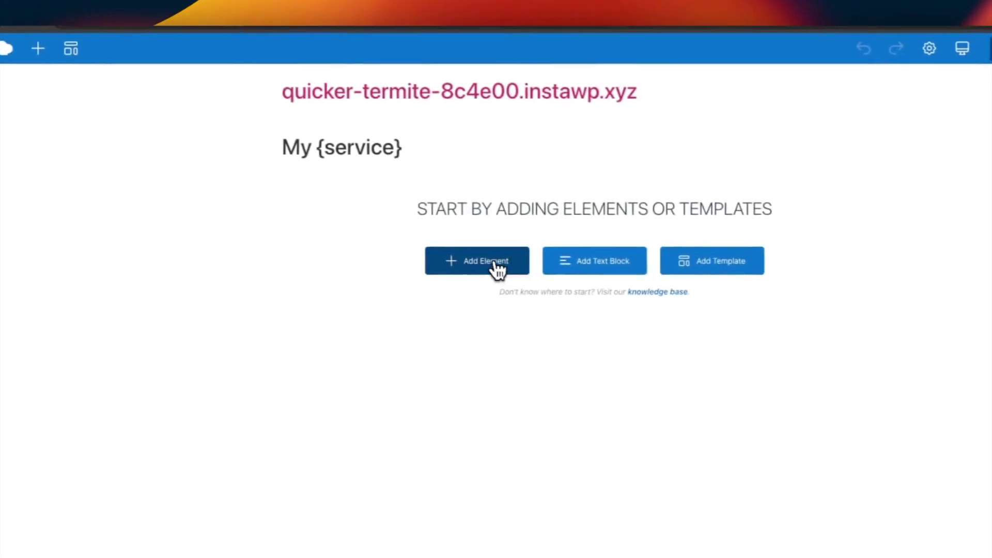
{"action": "left_click", "coordinate": [574, 267]}
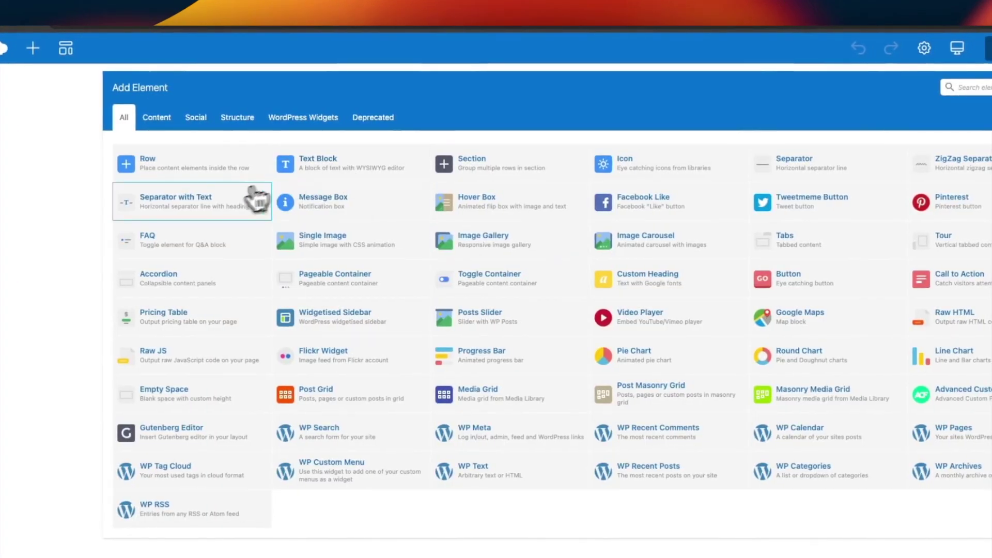
{"action": "left_click", "coordinate": [351, 181]}
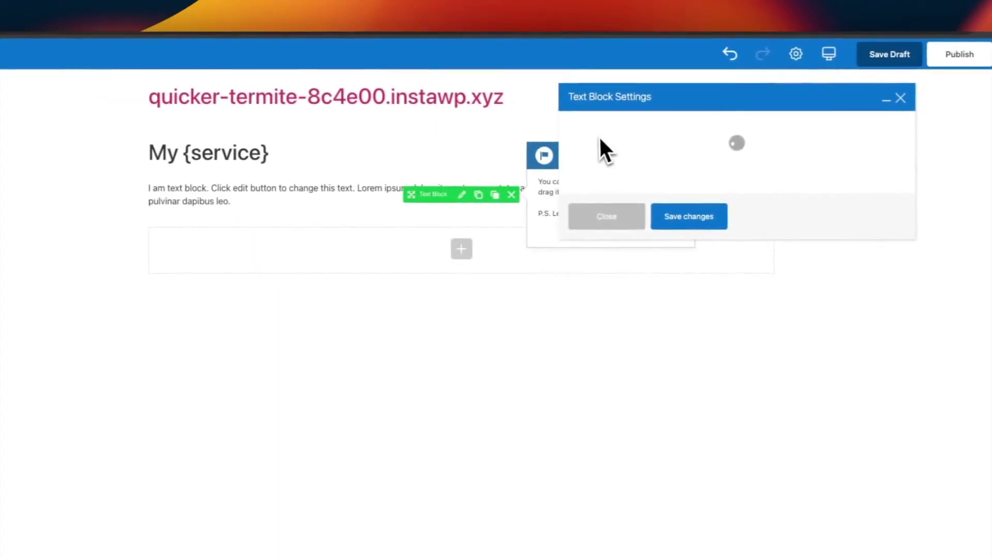
- Change the block text to 'My {service}: Starting at {price}!', save, publish, and view the live page
{"action": "triple_click", "coordinate": [622, 245]}
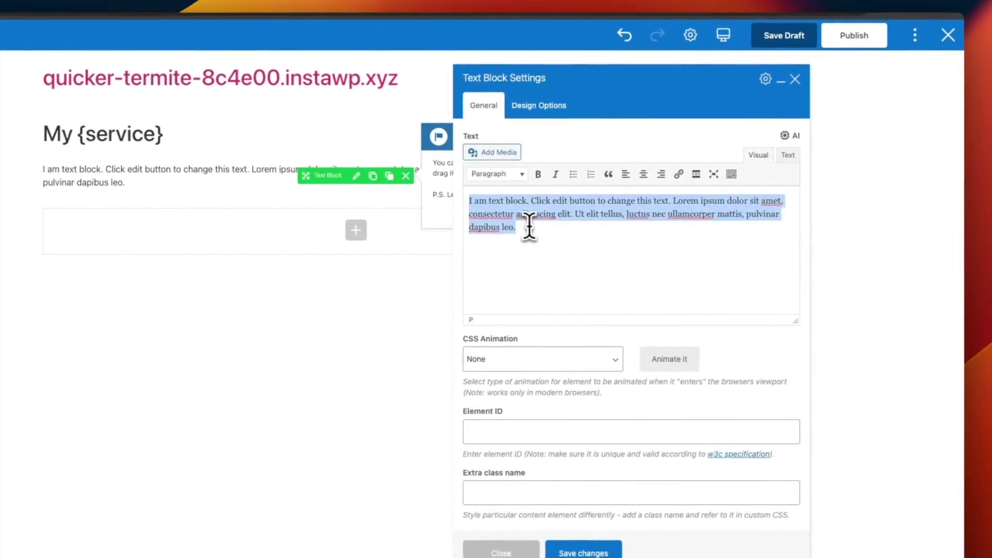
{"action": "type", "text": "My {service}: Starting at {price"}
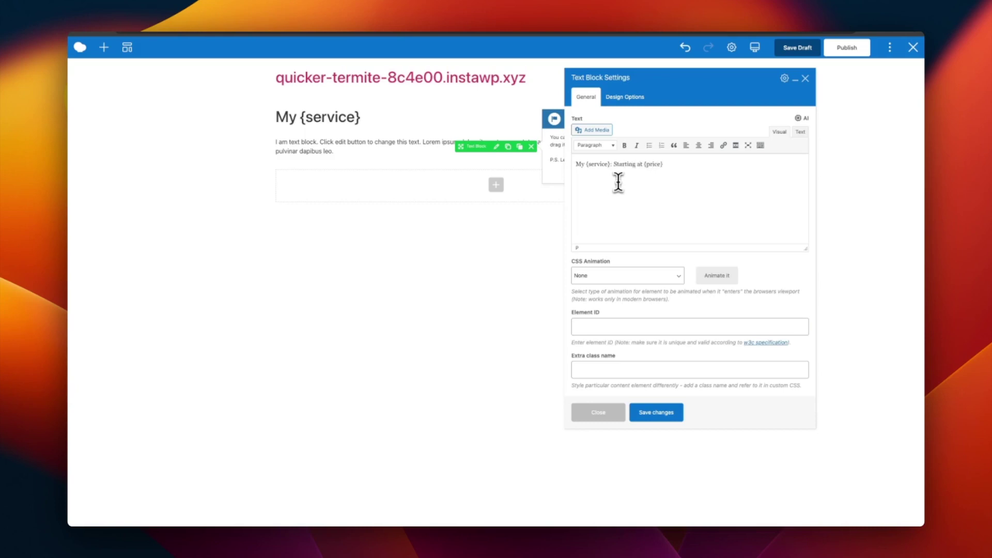
{"action": "type", "text": "!"}
{"action": "left_click", "coordinate": [670, 412]}
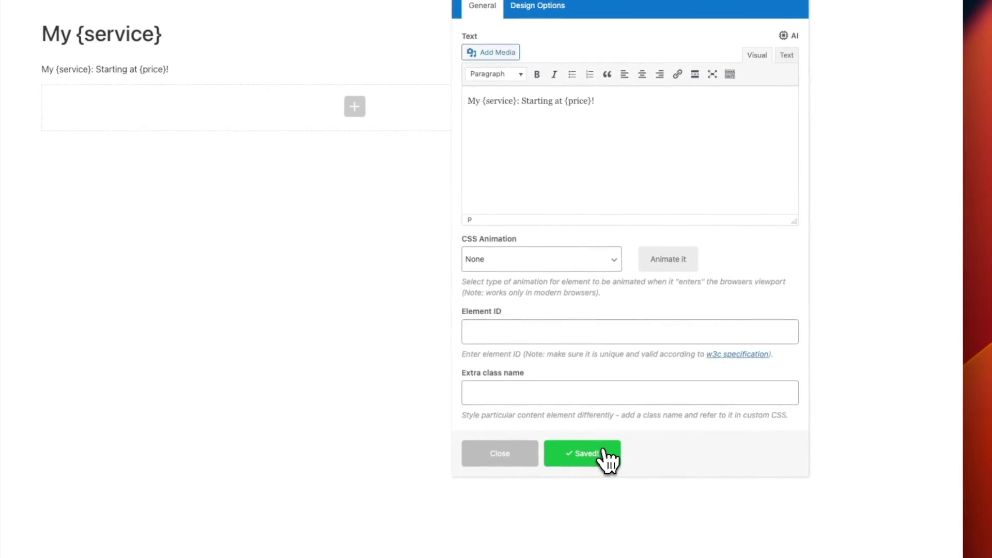
{"action": "left_click", "coordinate": [820, 73]}
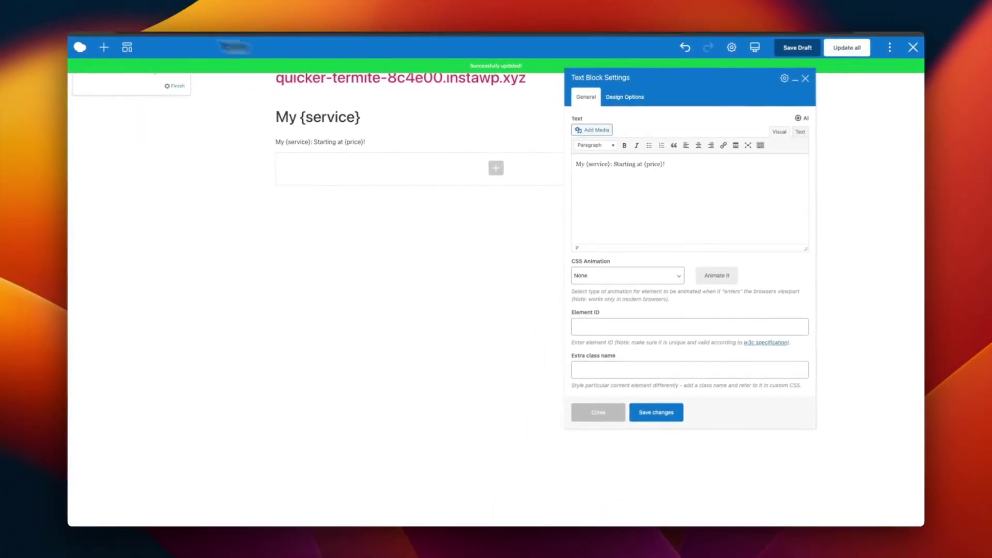
{"action": "left_click", "coordinate": [913, 47]}
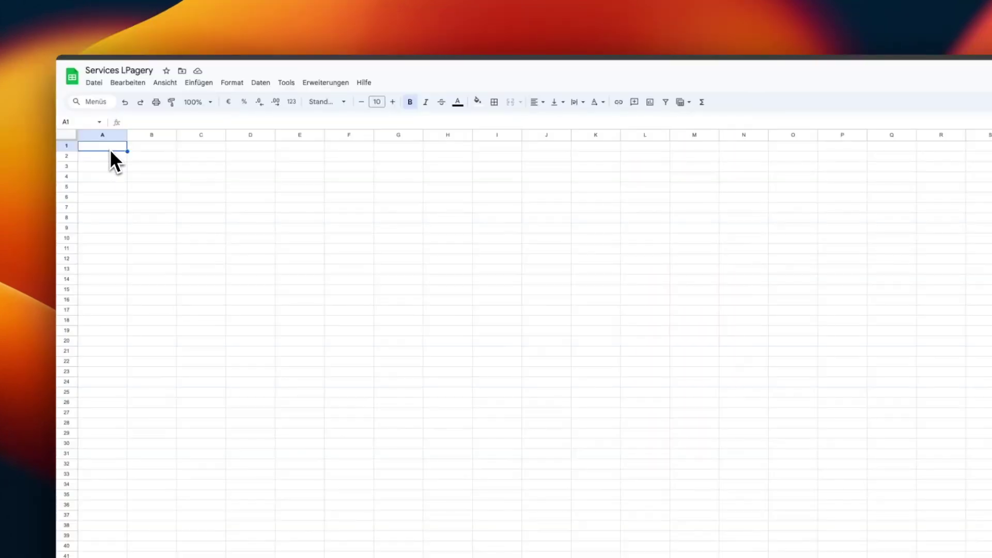
- Add the 'service' and 'price' column headings and paste in the five service and price rows
{"action": "type", "text": "service"}
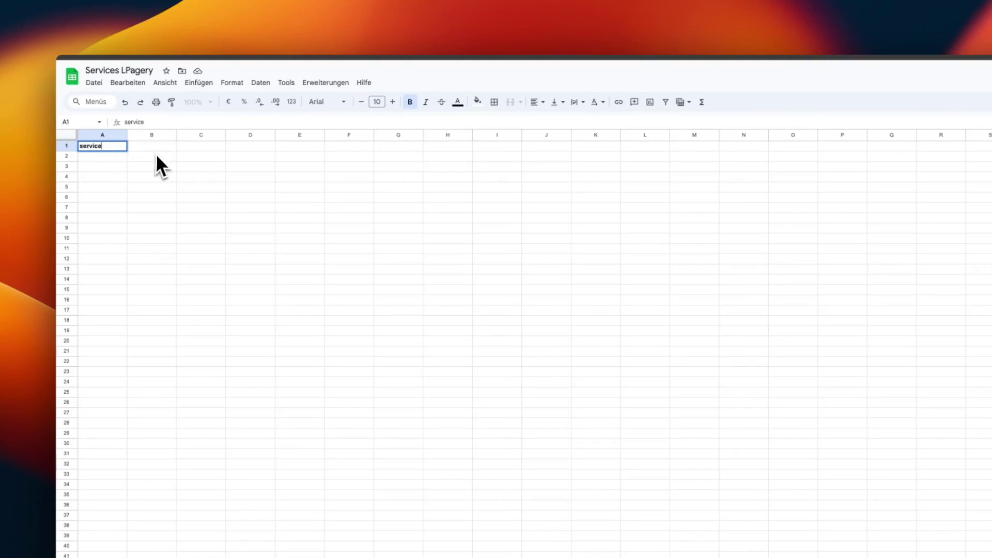
{"action": "left_click", "coordinate": [156, 149]}
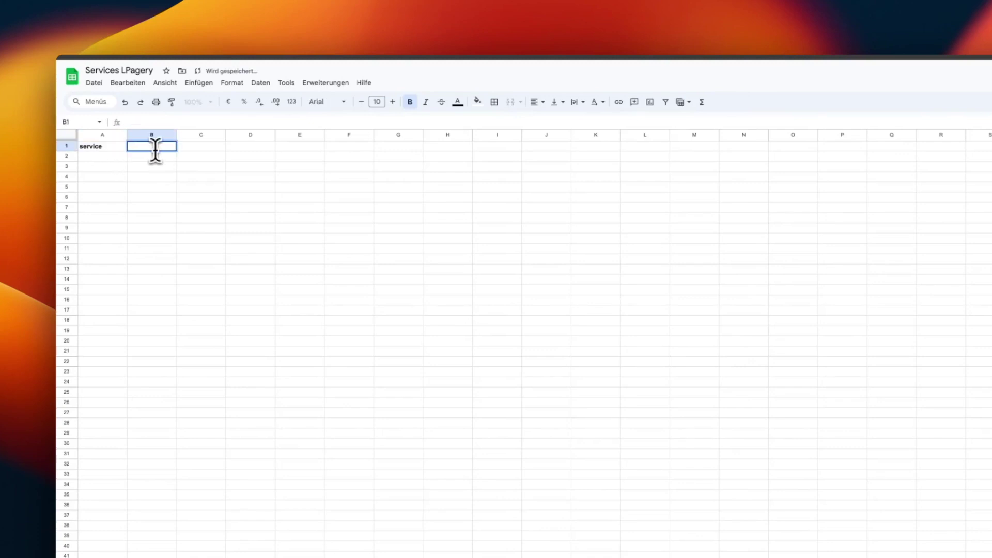
{"action": "type", "text": "price"}
{"action": "left_click", "coordinate": [119, 158]}
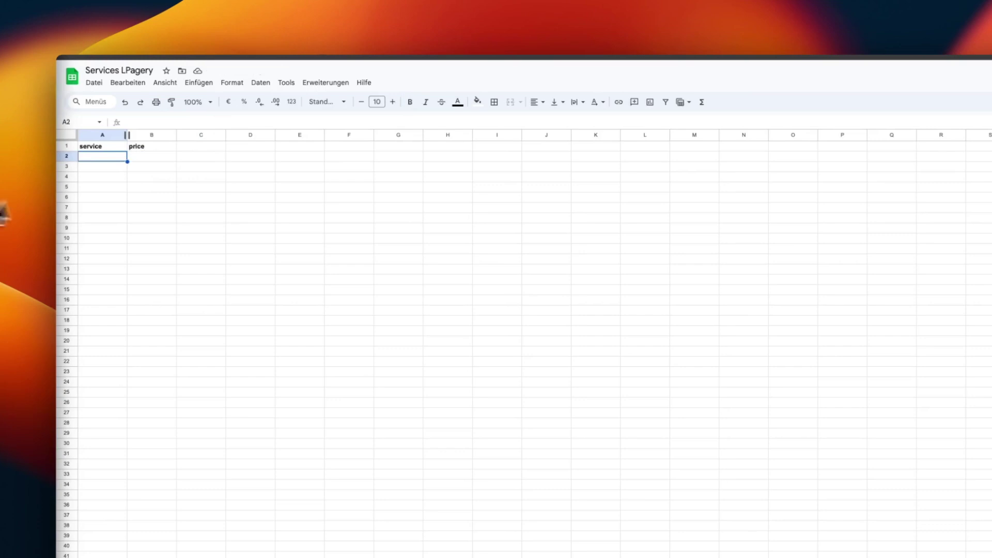
{"action": "type", "text": "Residential Cleaning\t59$ Commercial Cleaning\t159$ Eco-Friendly Cleaning\t99$ Move-In/Move-Out Cleaning\t259$ Specialized Cleaning\t459$"}
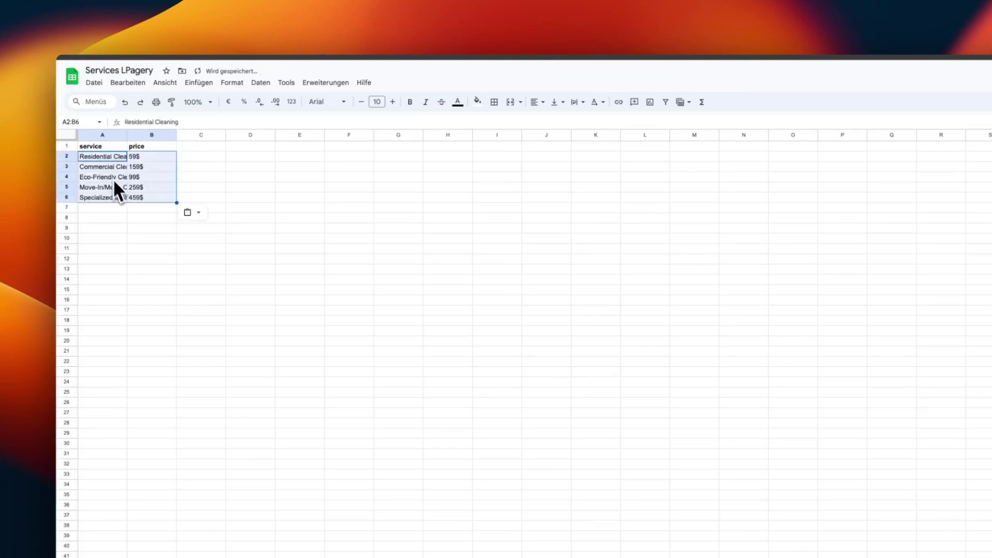
- Auto-fit column A to the longest service name and download the sheet as a CSV
{"action": "left_click", "coordinate": [111, 198]}
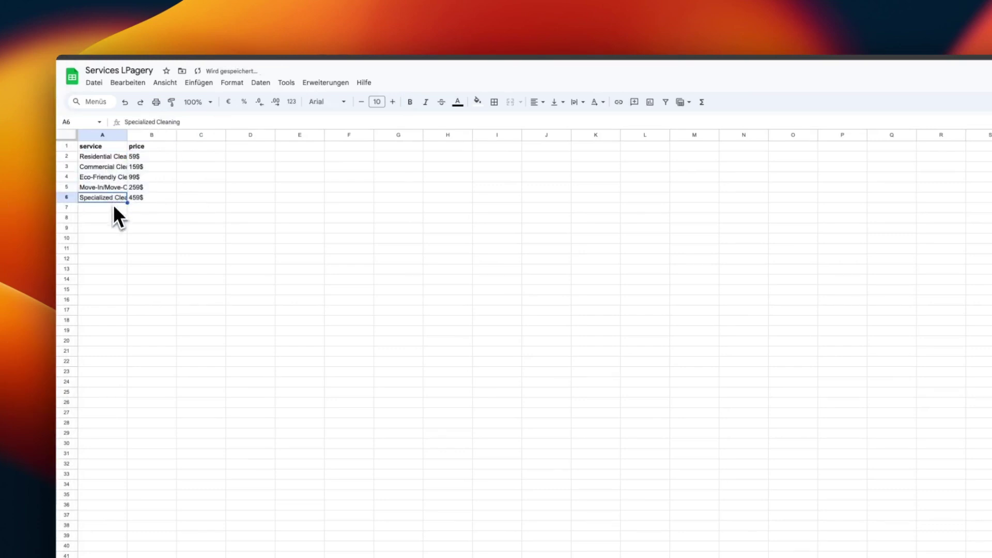
{"action": "double_click", "coordinate": [127, 135]}
{"action": "left_click", "coordinate": [149, 159]}
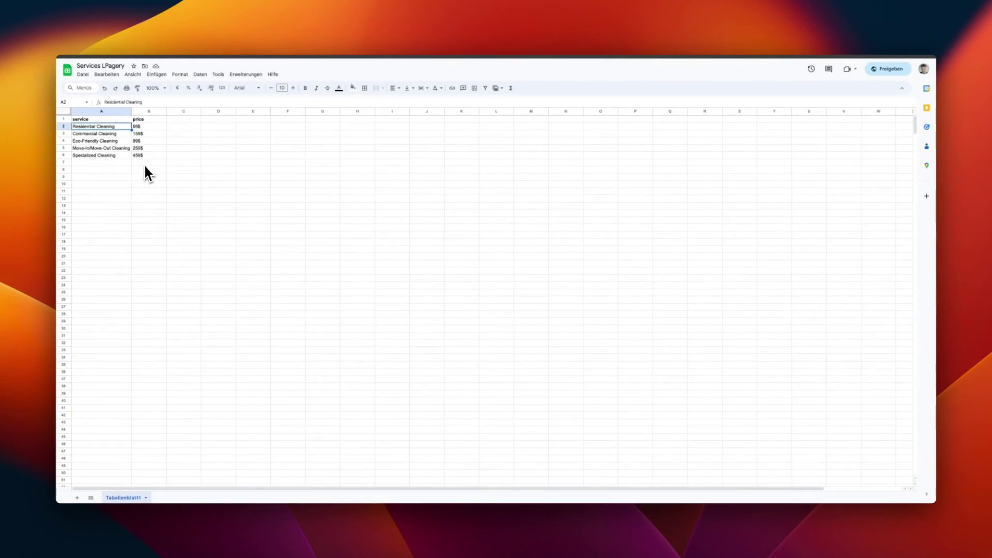
{"action": "left_click", "coordinate": [145, 163]}
{"action": "left_click", "coordinate": [82, 75]}
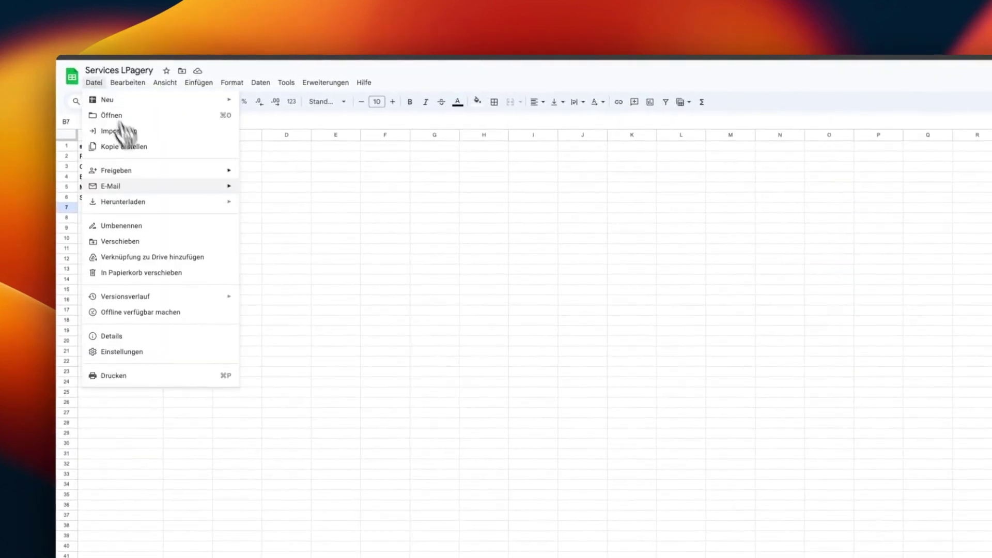
{"action": "mouse_move", "coordinate": [155, 202]}
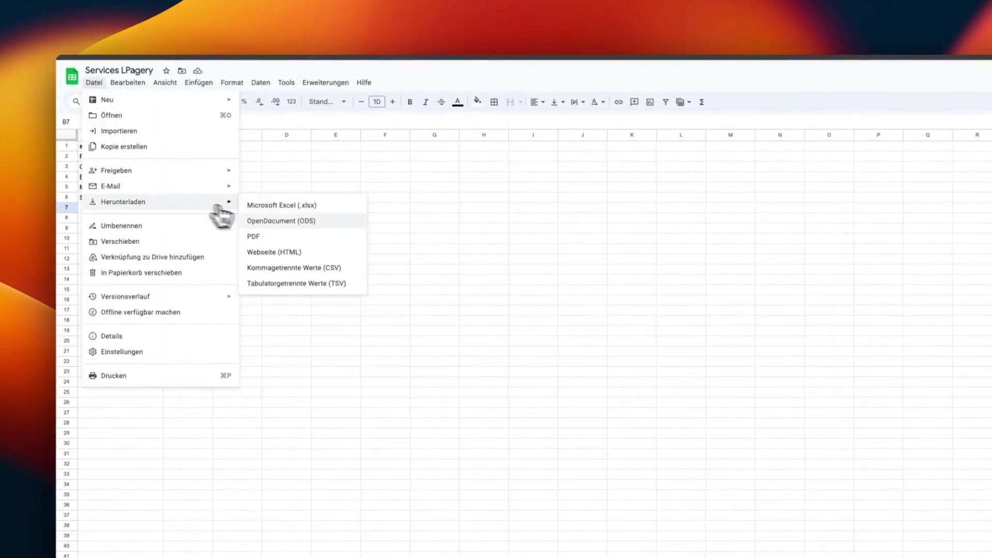
{"action": "left_click", "coordinate": [290, 268]}
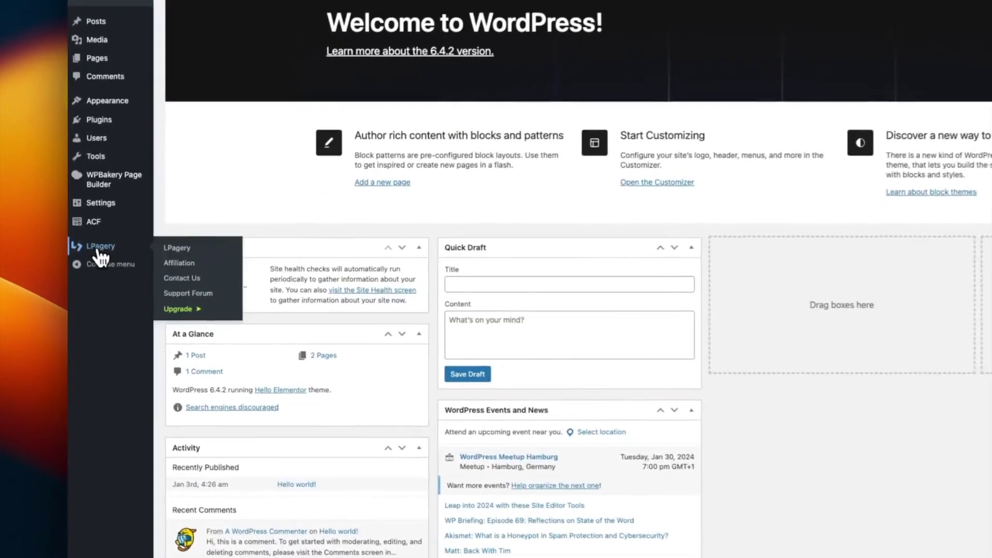
- Choose My {service} as the template page in LPagery's Create Landing Pages form
{"action": "left_click", "coordinate": [98, 250]}
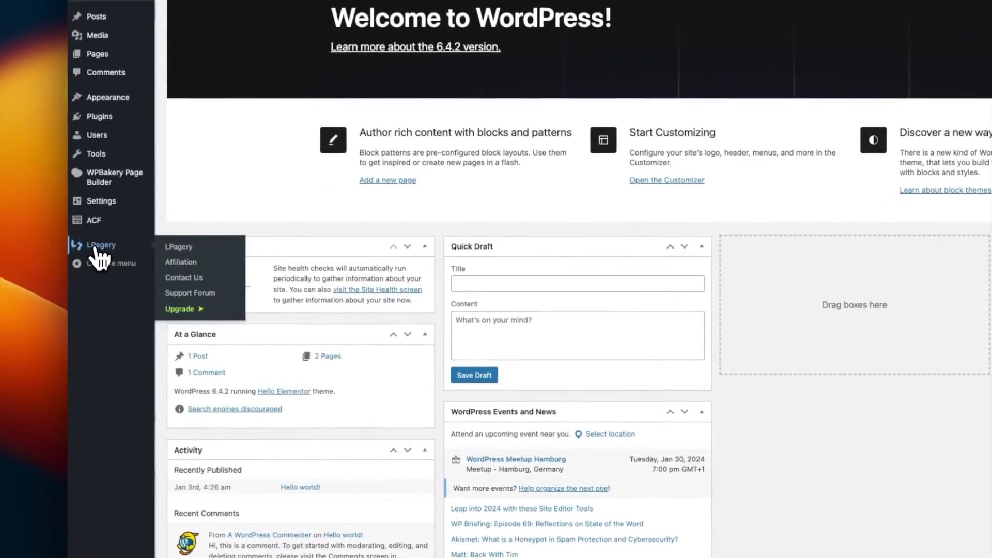
{"action": "left_click", "coordinate": [238, 150]}
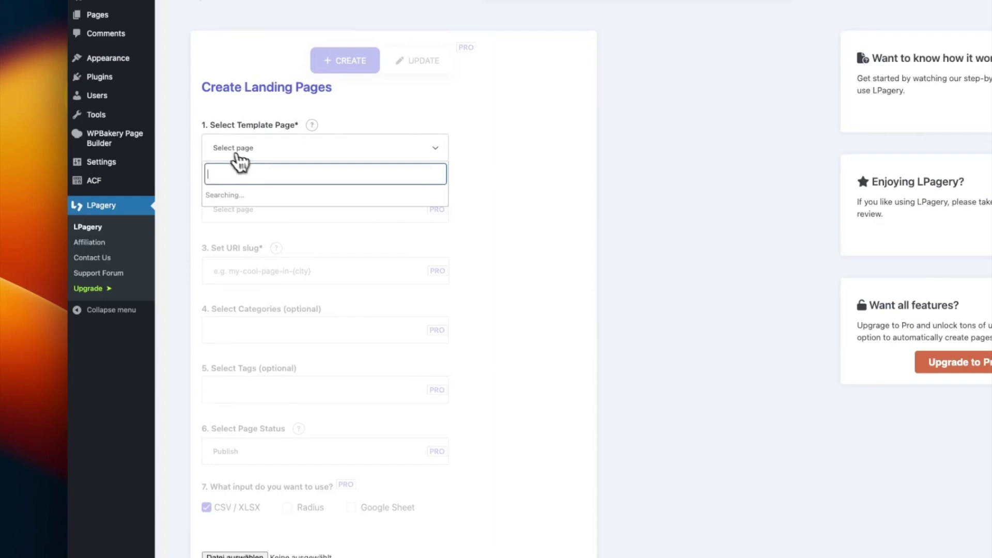
{"action": "left_click", "coordinate": [226, 254]}
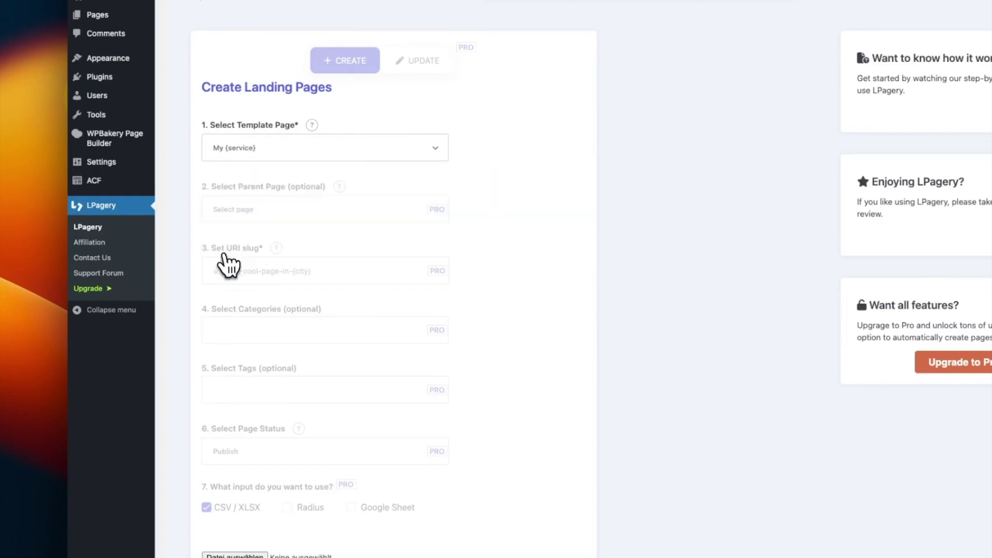
{"action": "scroll", "coordinate": [470, 272], "scroll_direction": "down", "scroll_amount": 1}
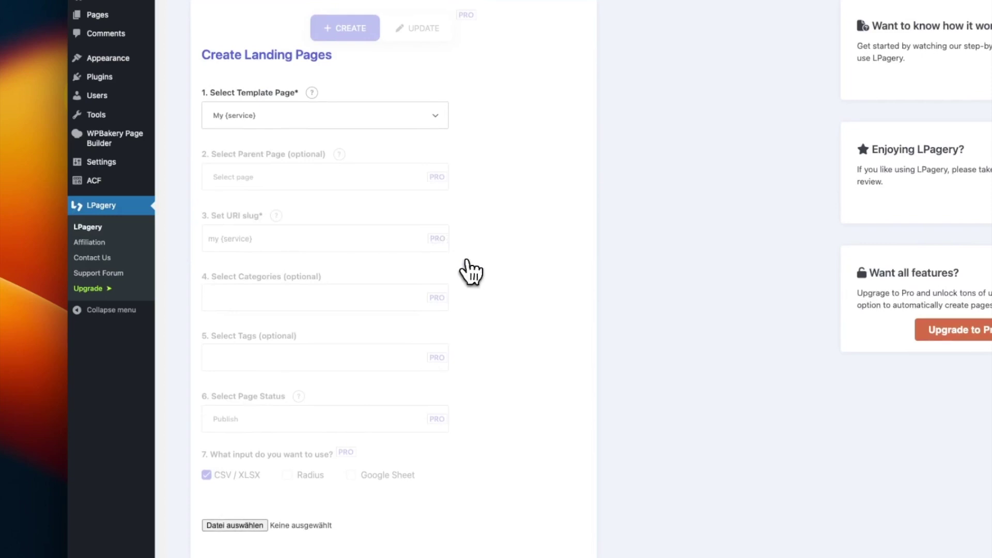
{"action": "scroll", "coordinate": [470, 272], "scroll_direction": "down", "scroll_amount": 1}
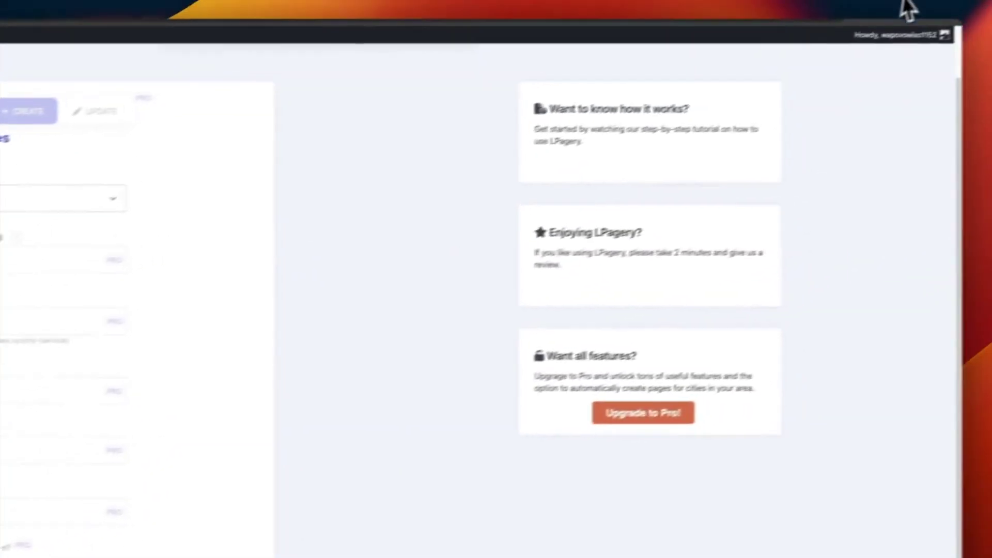
- Attach the downloaded Services CSV to the LPagery form and continue to the page preview
{"action": "left_click", "coordinate": [862, 28]}
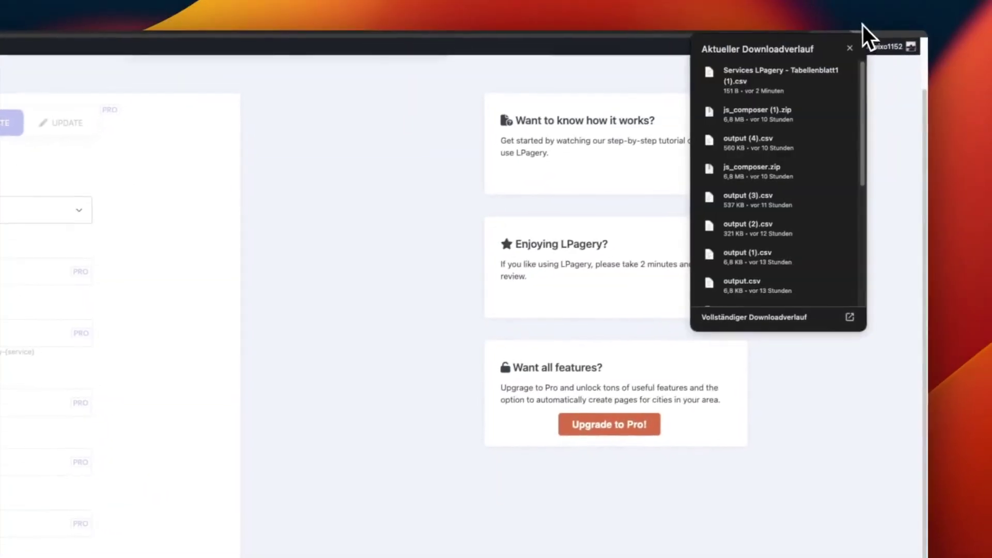
{"action": "left_click_drag", "start_coordinate": [792, 63], "coordinate": [0, 557]}
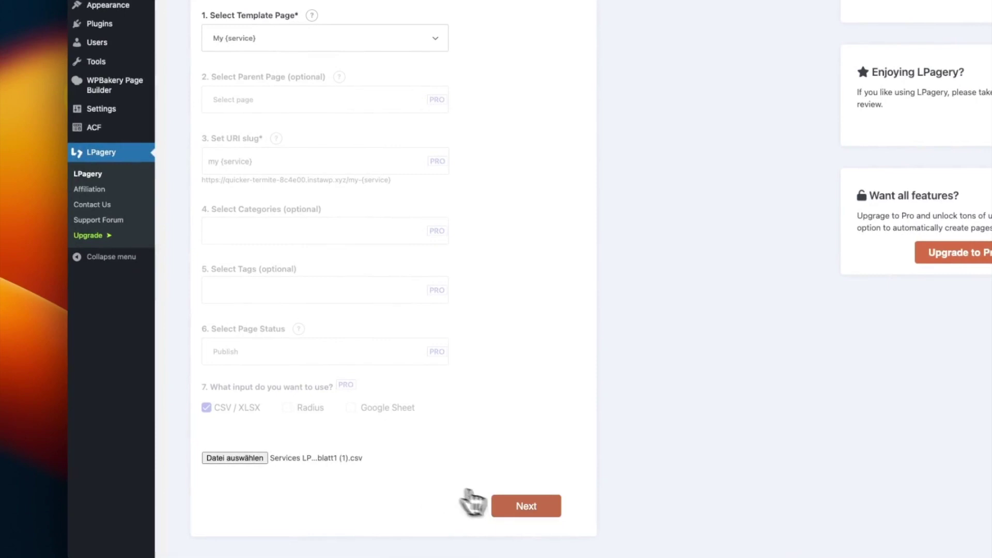
{"action": "left_click", "coordinate": [498, 505]}
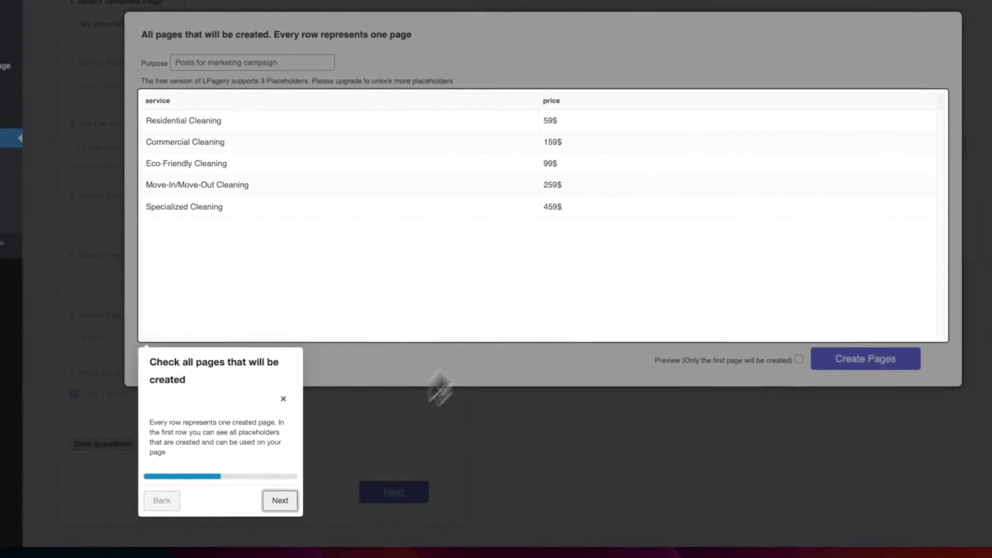
- Dismiss the guided tour, create the five pages from the CSV, and go to their list
{"action": "left_click", "coordinate": [298, 512]}
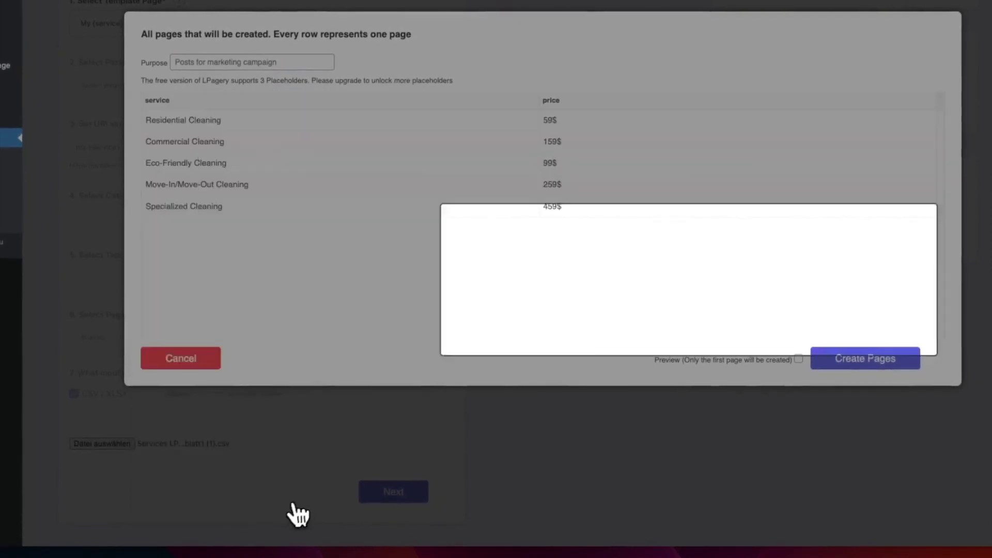
{"action": "left_click", "coordinate": [770, 466]}
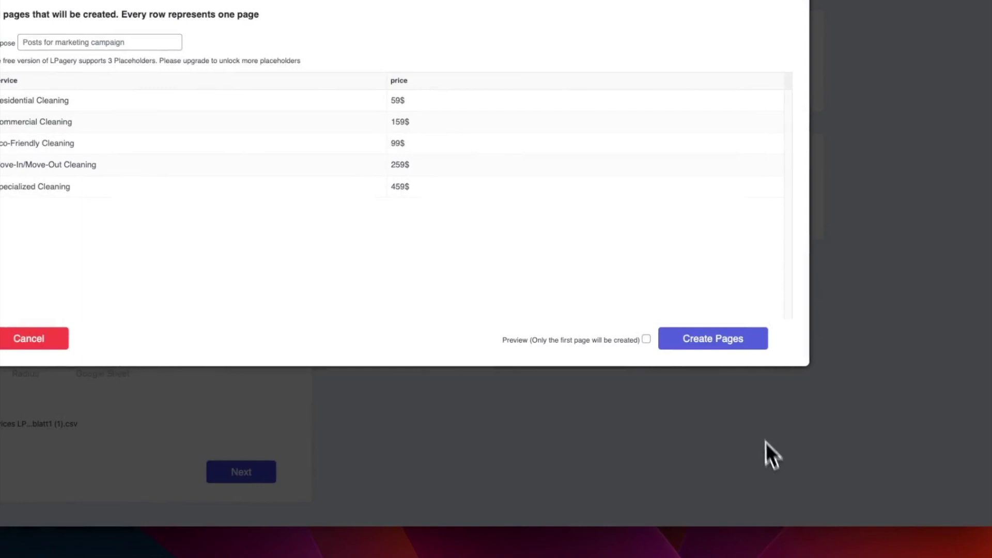
{"action": "left_click", "coordinate": [740, 341]}
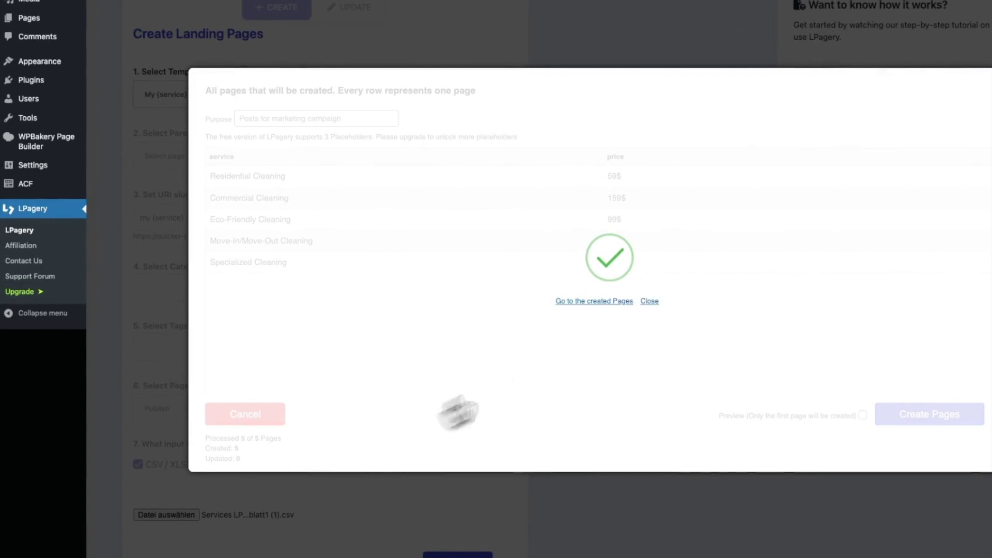
{"action": "left_click", "coordinate": [601, 303]}
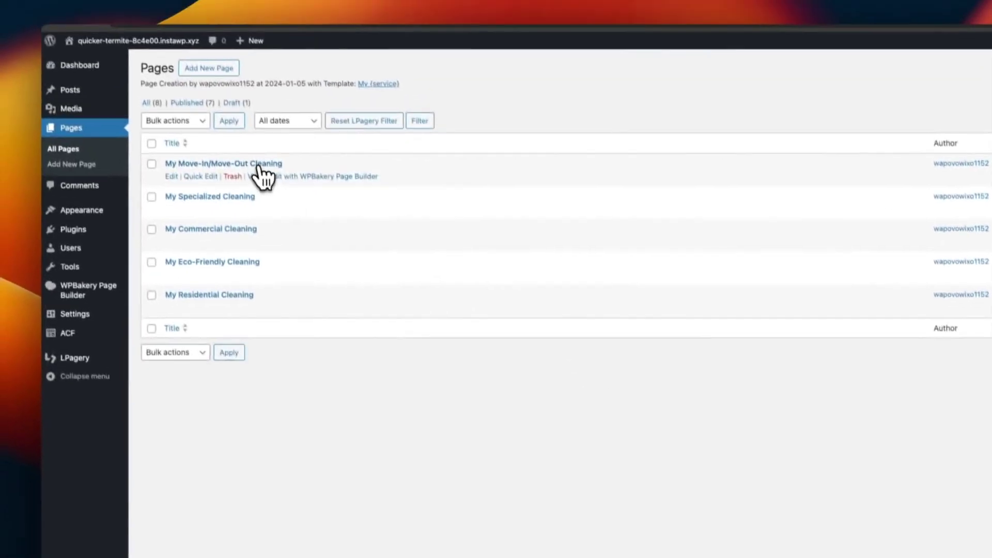
{"action": "left_click", "coordinate": [231, 114]}
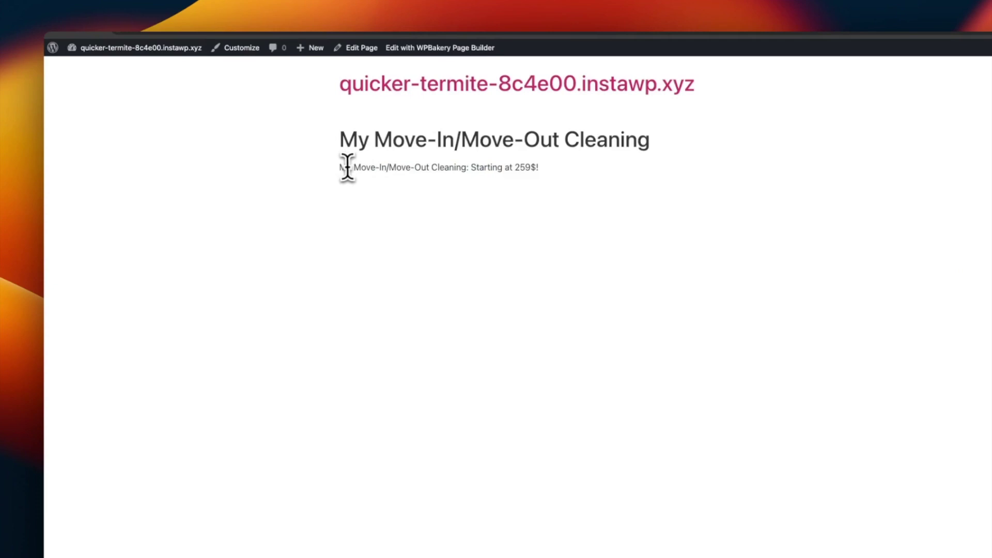
{"action": "left_click_drag", "start_coordinate": [341, 167], "coordinate": [545, 164]}
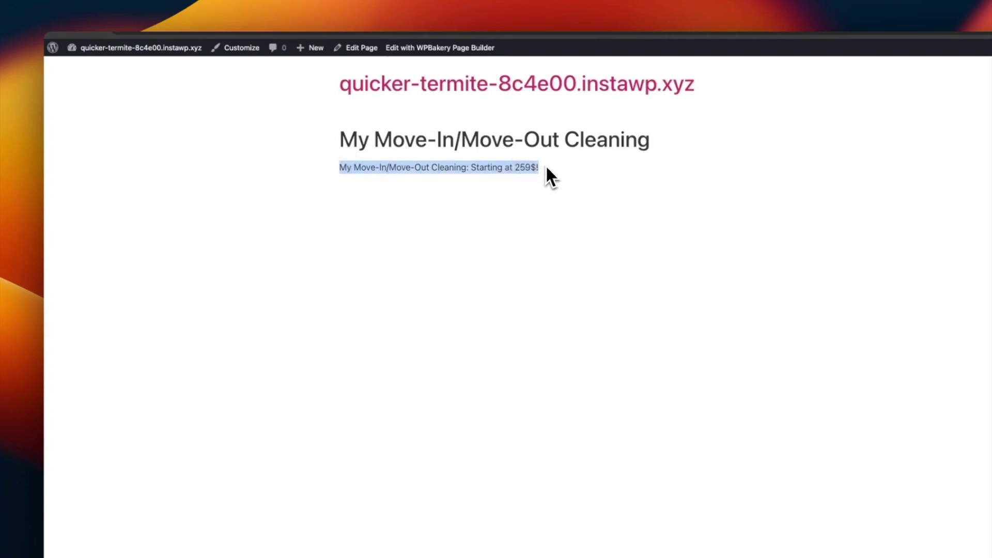
{"action": "left_click", "coordinate": [545, 165]}
{"action": "key", "text": "super+bracketleft"}
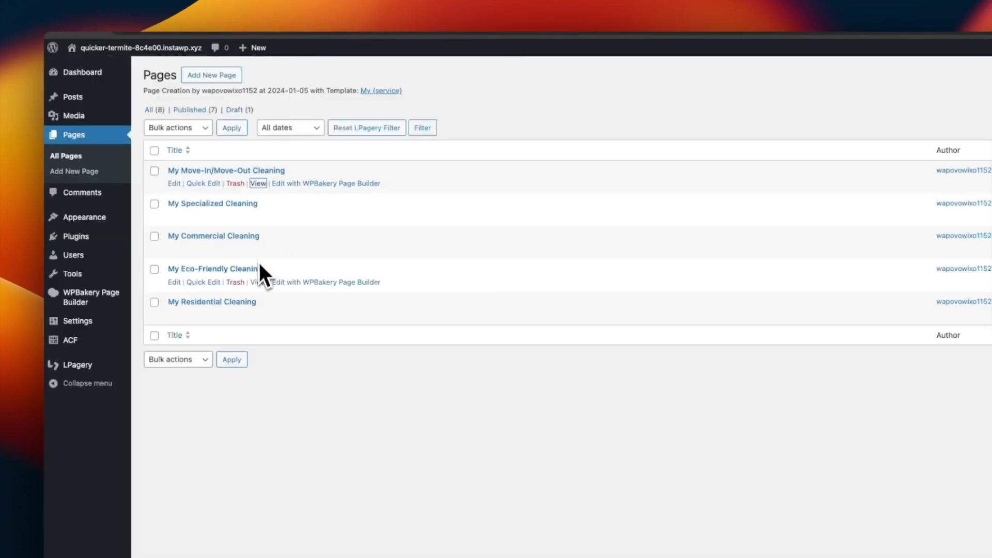
{"action": "left_click", "coordinate": [256, 282]}
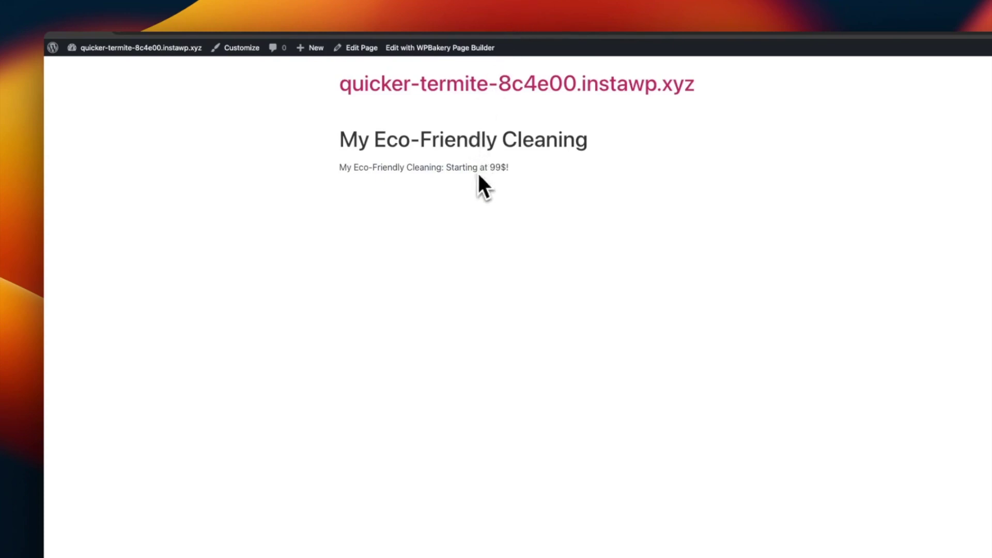
{"action": "key", "text": "super+bracketleft"}
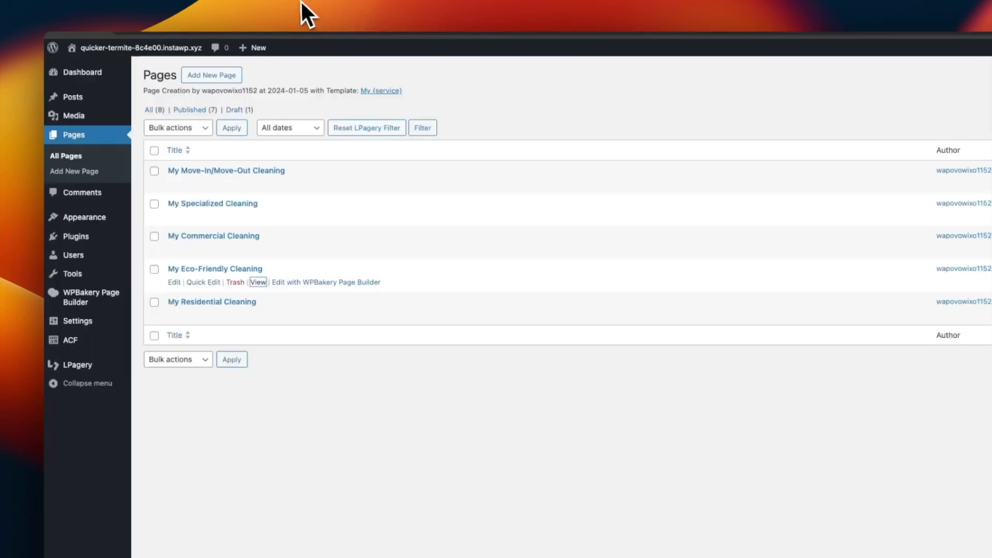